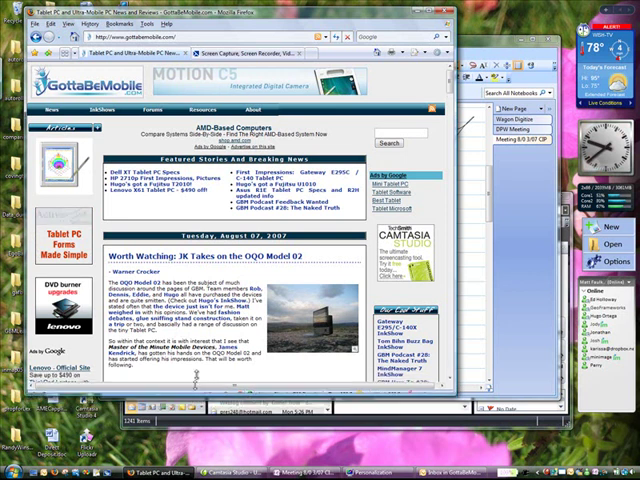
Bring the OneNote notebook window to the front with Alt+Tab.
{"action": "key", "text": "alt+Tab"}
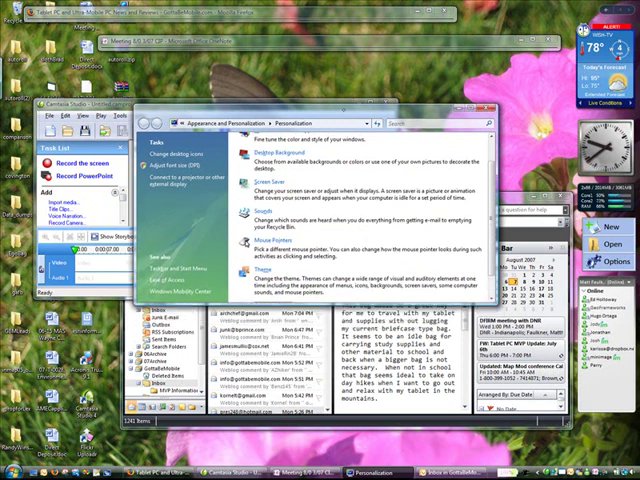
Shrink Personalization, roll Camtasia Studio up, then shorten and close the Outlook inbox.
{"action": "left_click_drag", "start_coordinate": [300, 123], "coordinate": [268, 102]}
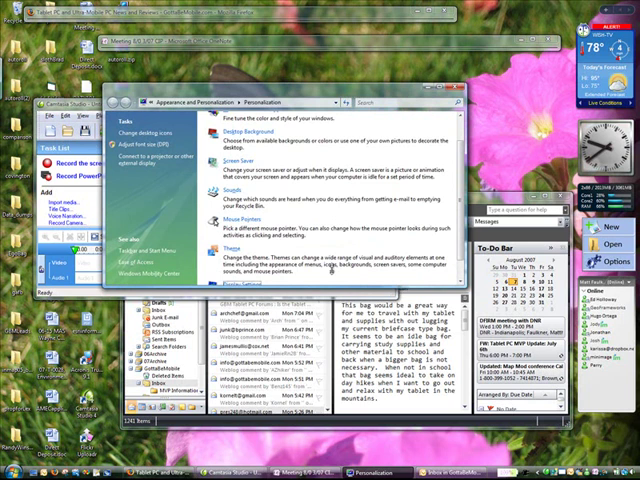
{"action": "left_click_drag", "start_coordinate": [330, 290], "coordinate": [325, 150]}
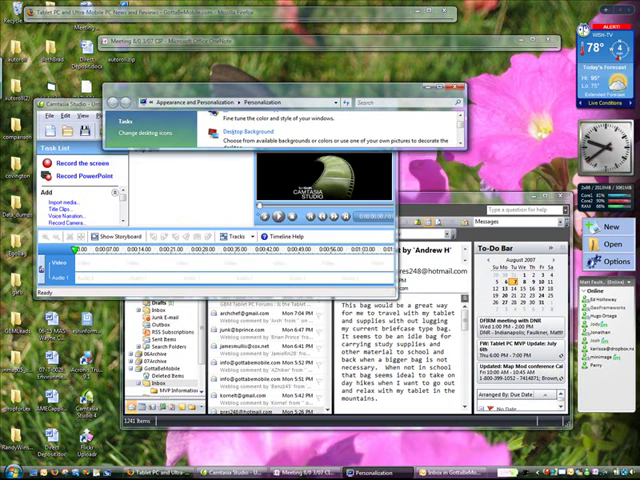
{"action": "left_click", "coordinate": [147, 150]}
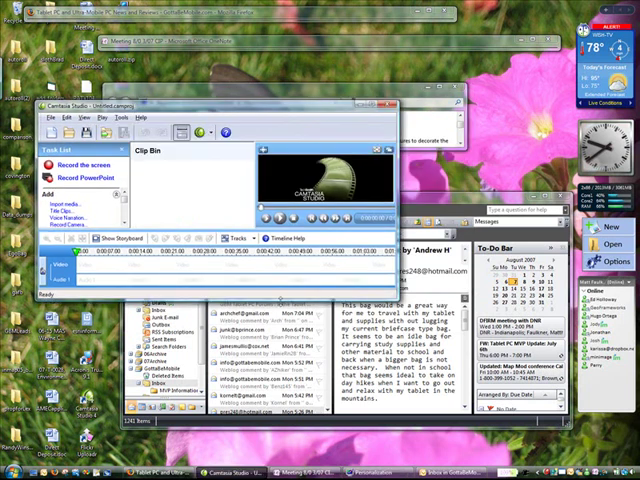
{"action": "left_click_drag", "start_coordinate": [280, 298], "coordinate": [280, 112]}
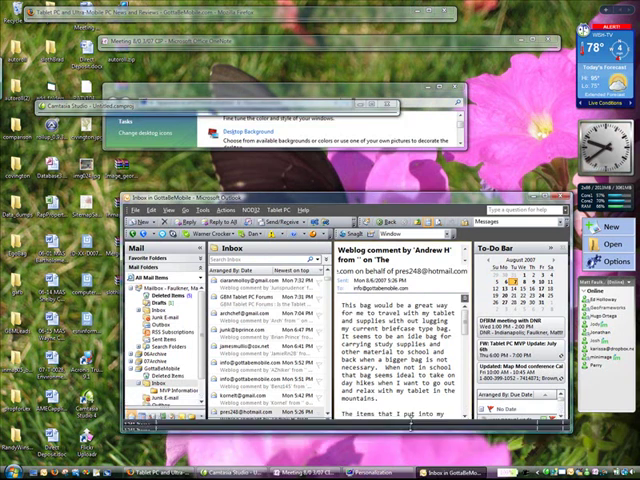
{"action": "left_click_drag", "start_coordinate": [408, 425], "coordinate": [412, 258]}
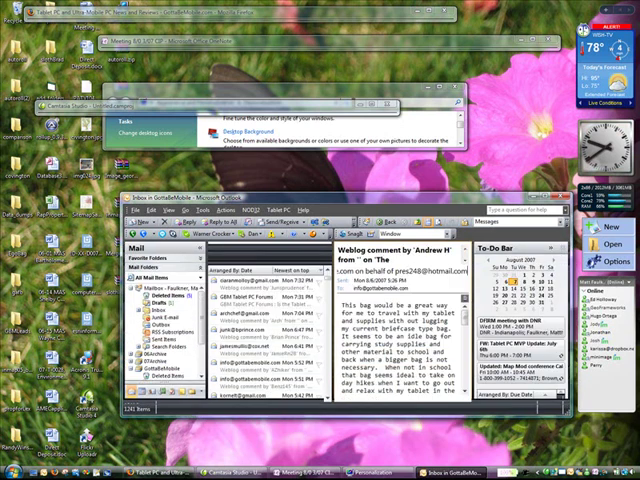
{"action": "key", "text": "alt+F4"}
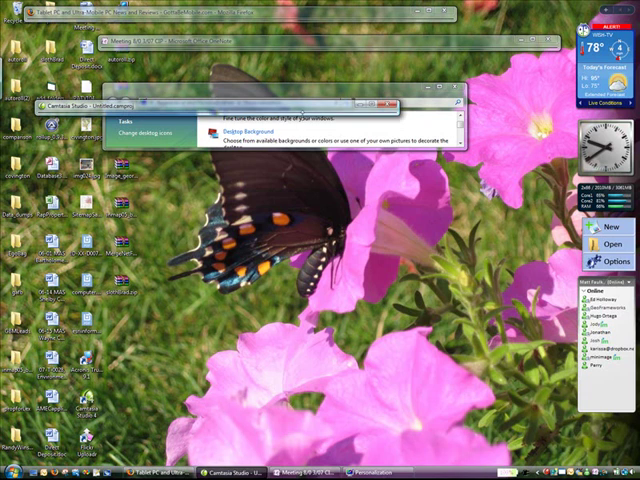
Unroll Camtasia Studio and Personalization to full height and send each to the taskbar.
{"action": "left_click_drag", "start_coordinate": [200, 110], "coordinate": [200, 298]}
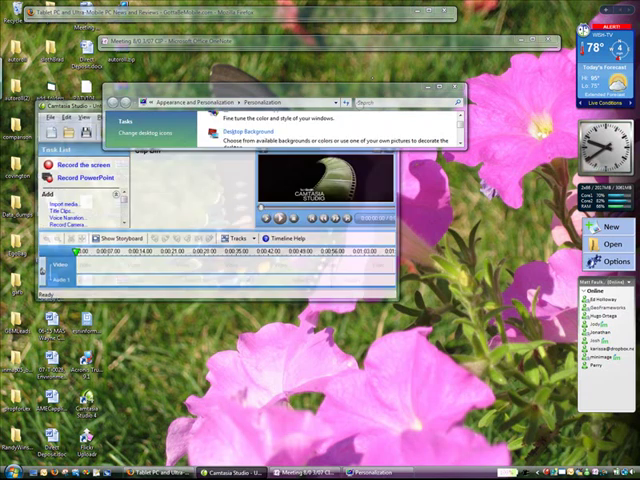
{"action": "key", "text": "alt+F4"}
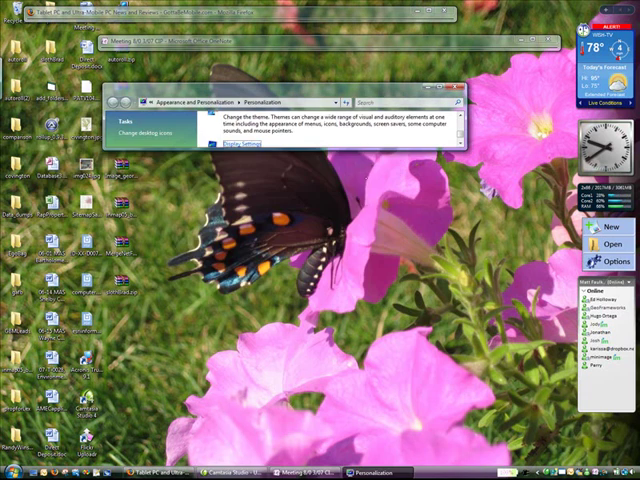
{"action": "left_click_drag", "start_coordinate": [363, 148], "coordinate": [308, 285]}
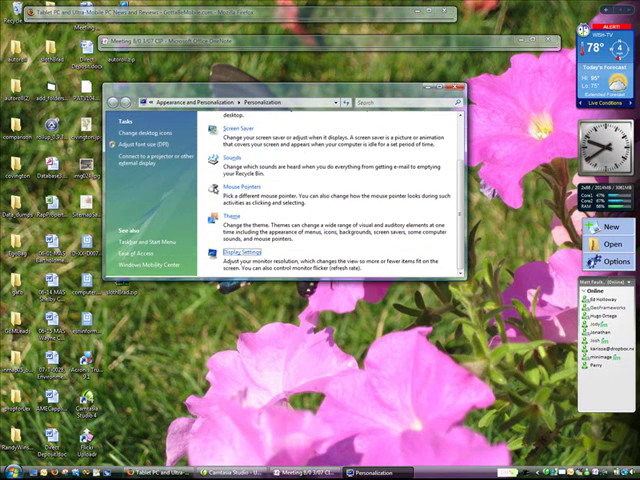
{"action": "key", "text": "alt+F4"}
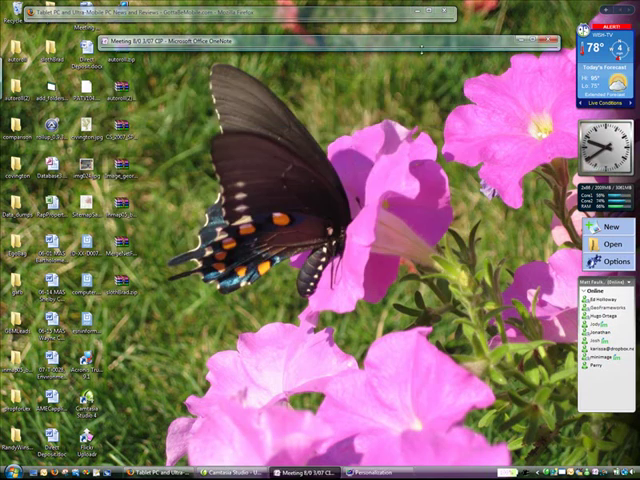
Unroll OneNote and send it to the taskbar, then expand Firefox to full height.
{"action": "left_click_drag", "start_coordinate": [420, 48], "coordinate": [488, 388]}
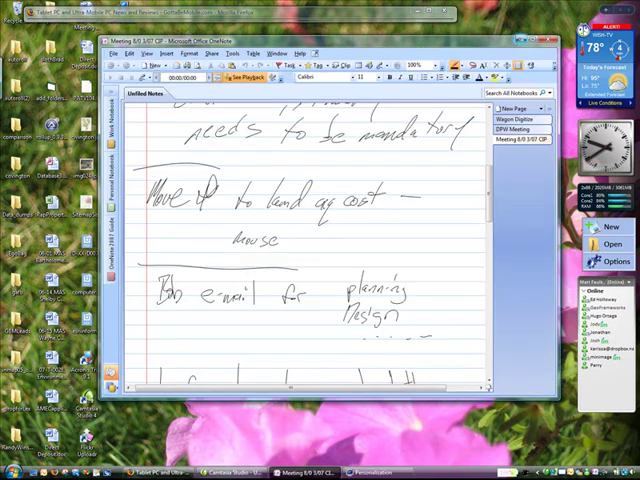
{"action": "key", "text": "alt+F4"}
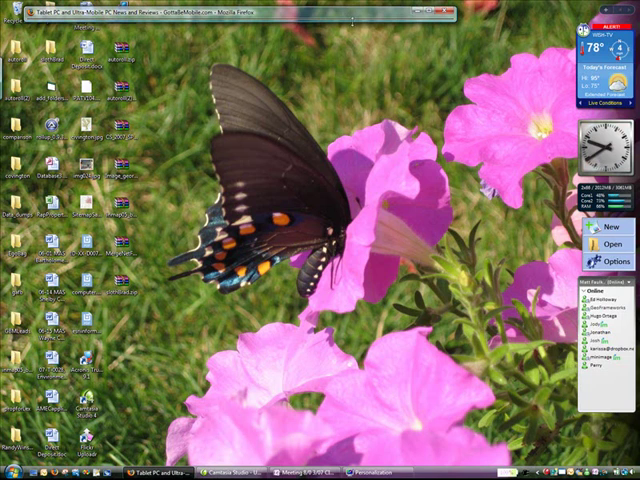
{"action": "left_click_drag", "start_coordinate": [353, 20], "coordinate": [353, 385]}
Unroll the Firefox GottaBeMobile window to full height from its title bar.
{"action": "double_click", "coordinate": [240, 14]}
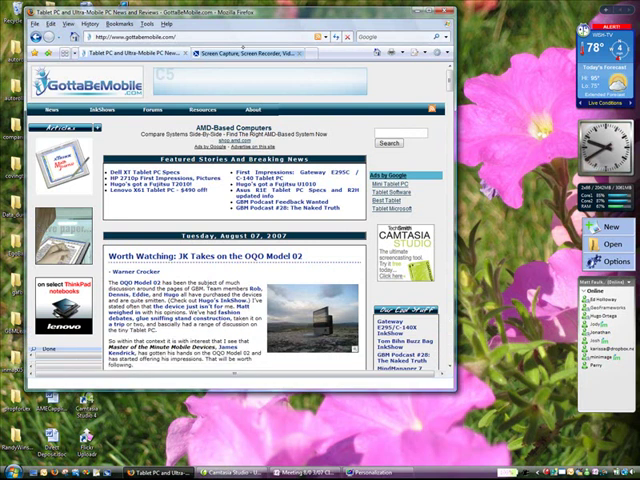